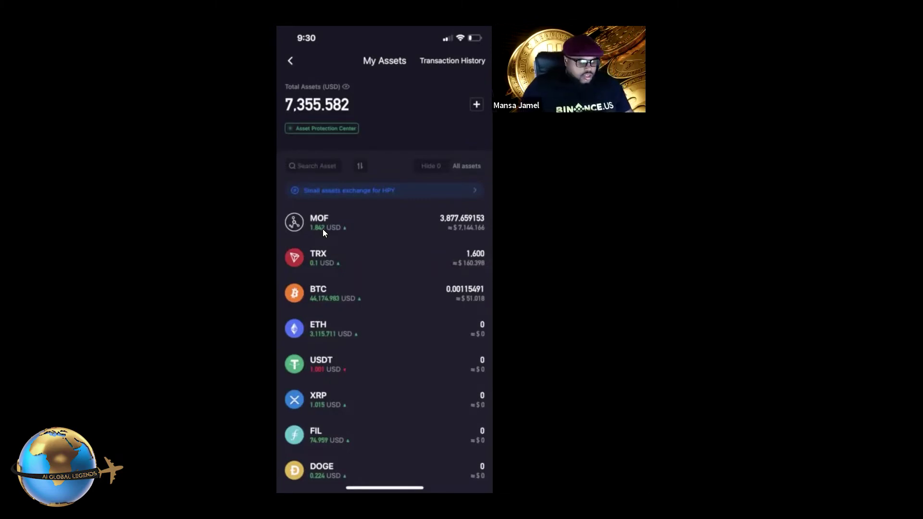
- Open the MOF asset and set up an instant exchange to USDT at 100%, for 1000 MOF
{"action": "left_click", "coordinate": [323, 228]}
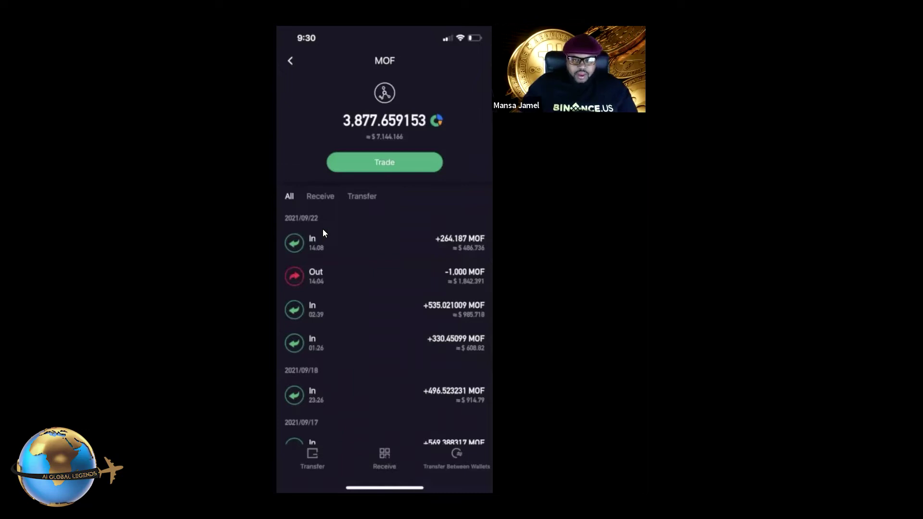
{"action": "left_click", "coordinate": [399, 461]}
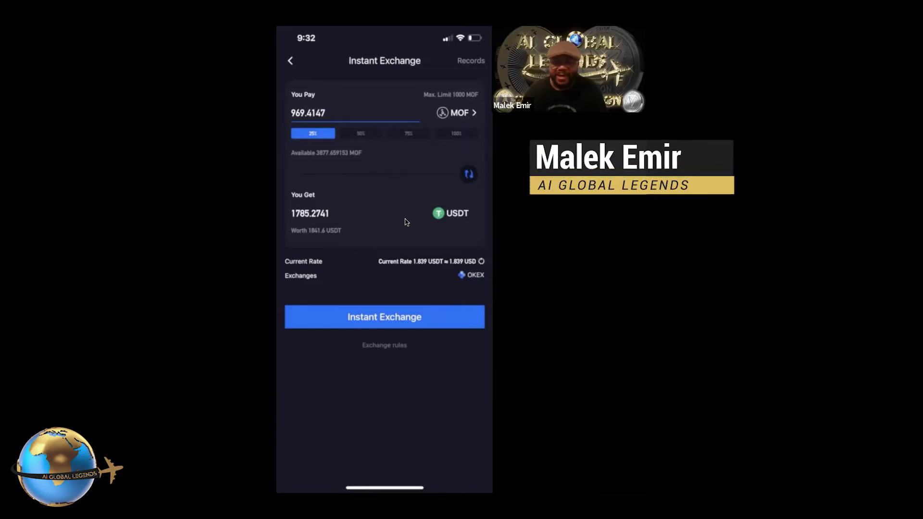
{"action": "left_click", "coordinate": [449, 139]}
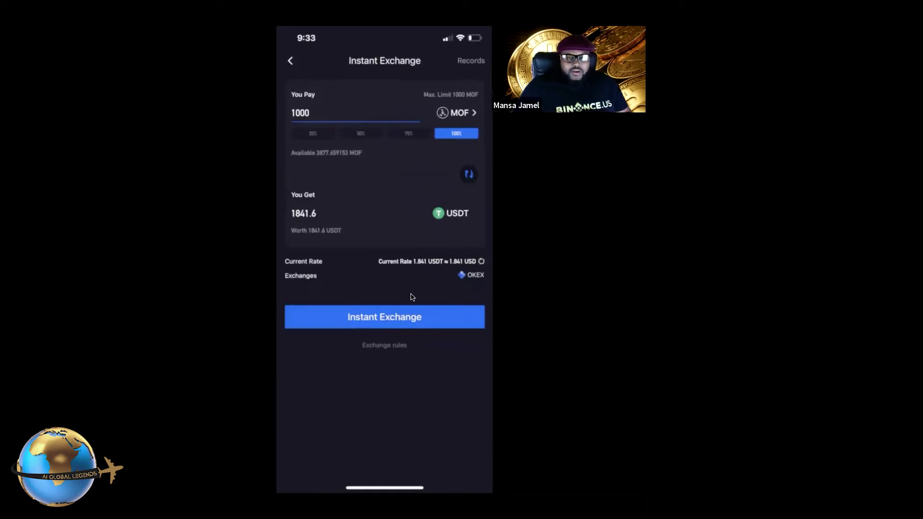
- Leave the exchange, open the USDT asset's transfer to a blockchain address, and choose ERC20 as the chain
{"action": "left_click", "coordinate": [290, 62]}
{"action": "left_click", "coordinate": [290, 61]}
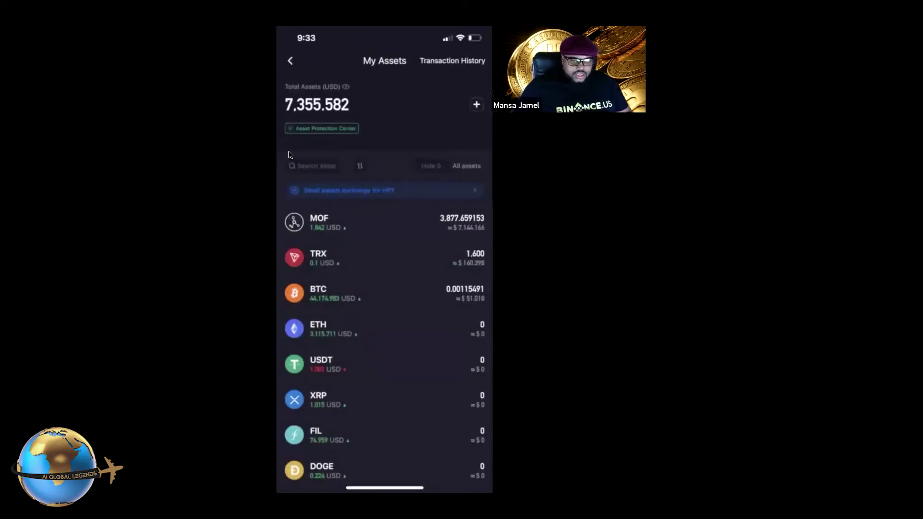
{"action": "left_click", "coordinate": [366, 364]}
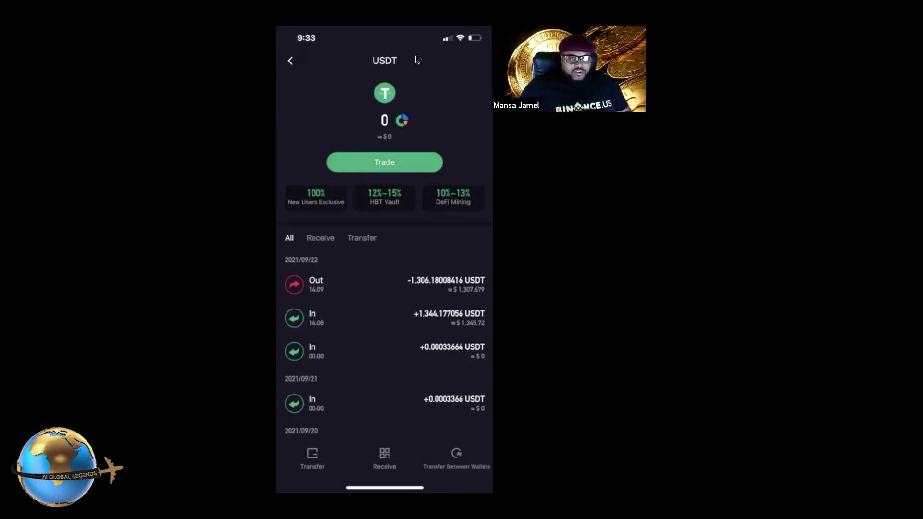
{"action": "left_click", "coordinate": [383, 163]}
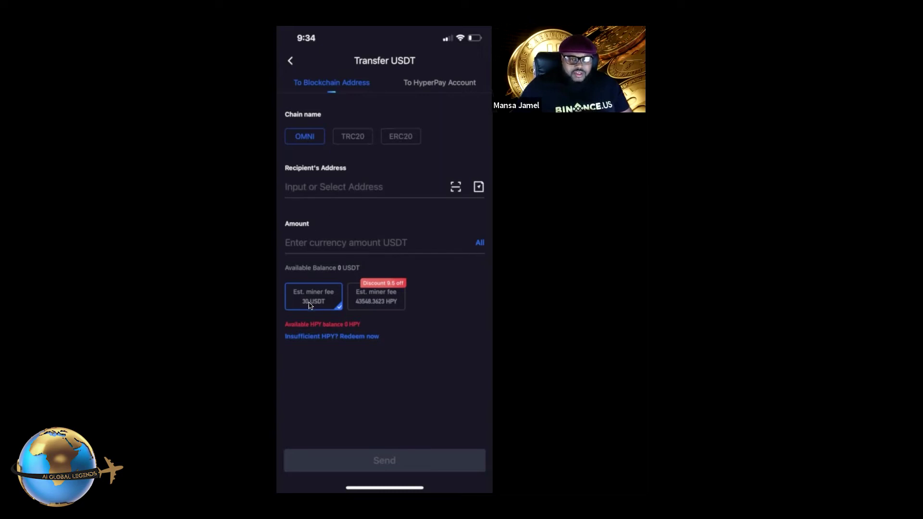
{"action": "left_click", "coordinate": [401, 139]}
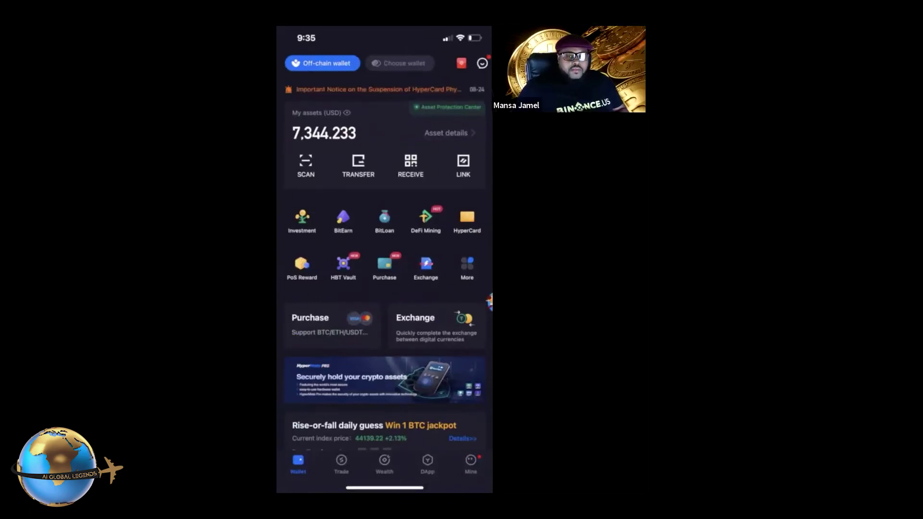
- View the cards offered under HyperCard and return to the wallet home screen
{"action": "left_click", "coordinate": [466, 228]}
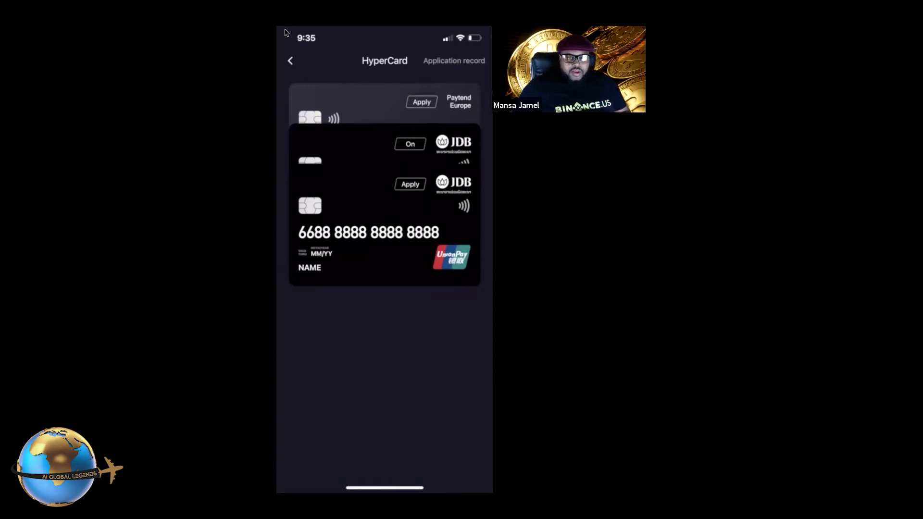
{"action": "left_click", "coordinate": [290, 62]}
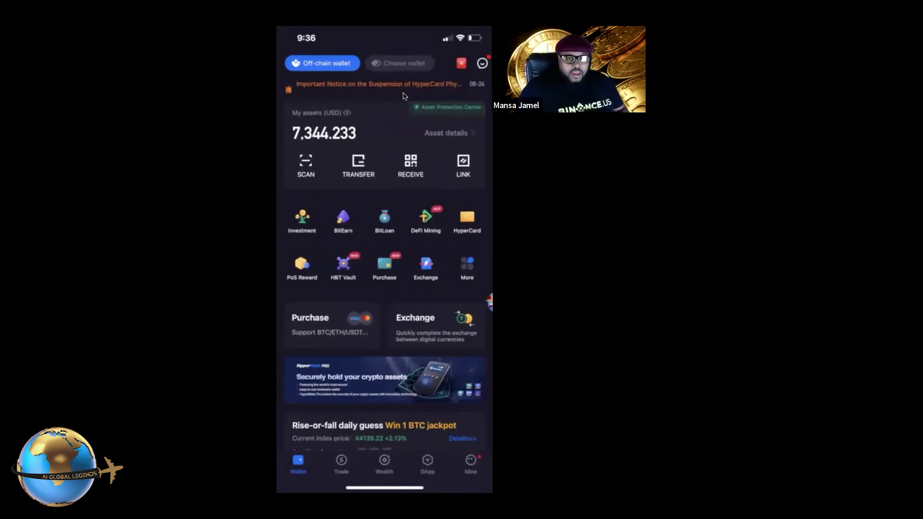
- Search for the token Mof among the assets that can be added to My Assets, and close the search
{"action": "left_click", "coordinate": [439, 139]}
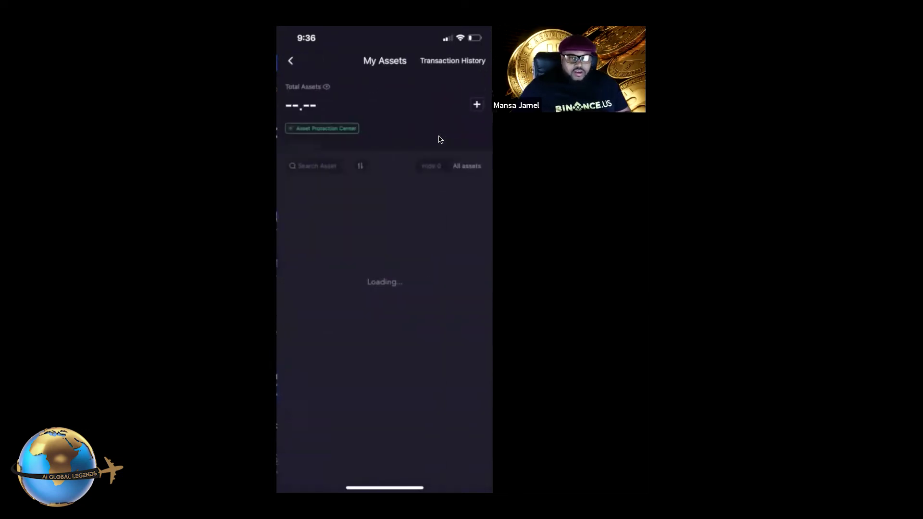
{"action": "left_click", "coordinate": [477, 107]}
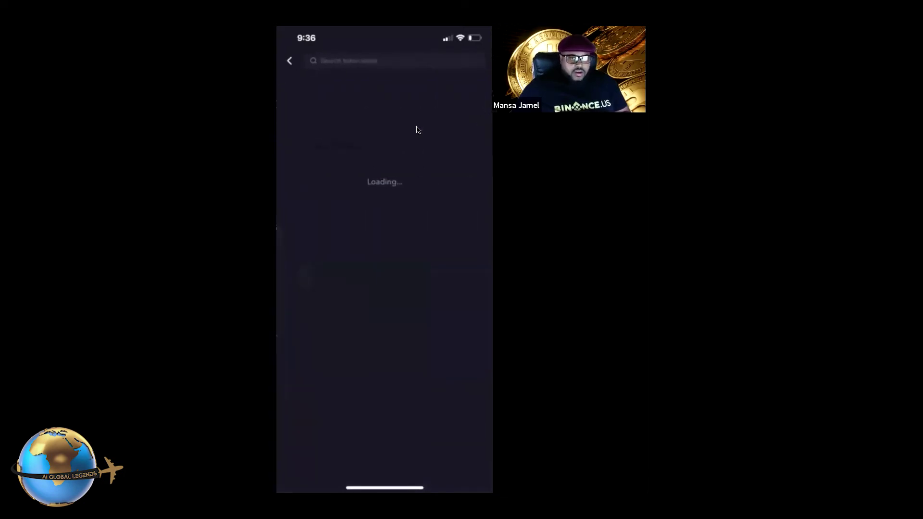
{"action": "left_click", "coordinate": [339, 63]}
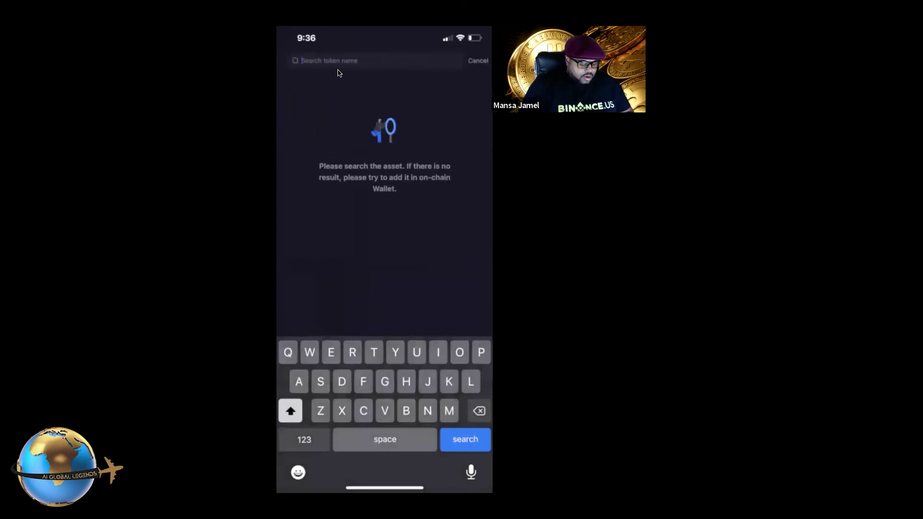
{"action": "type", "text": "Mof"}
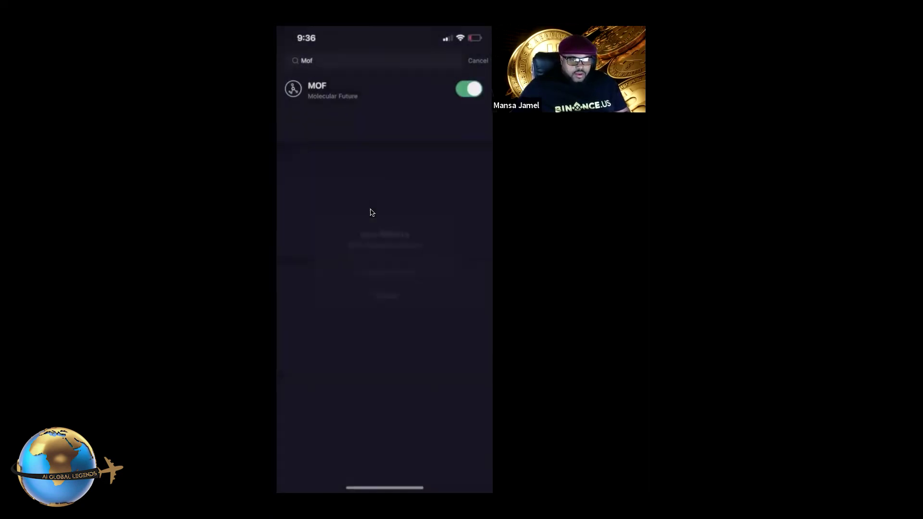
{"action": "left_click", "coordinate": [479, 62]}
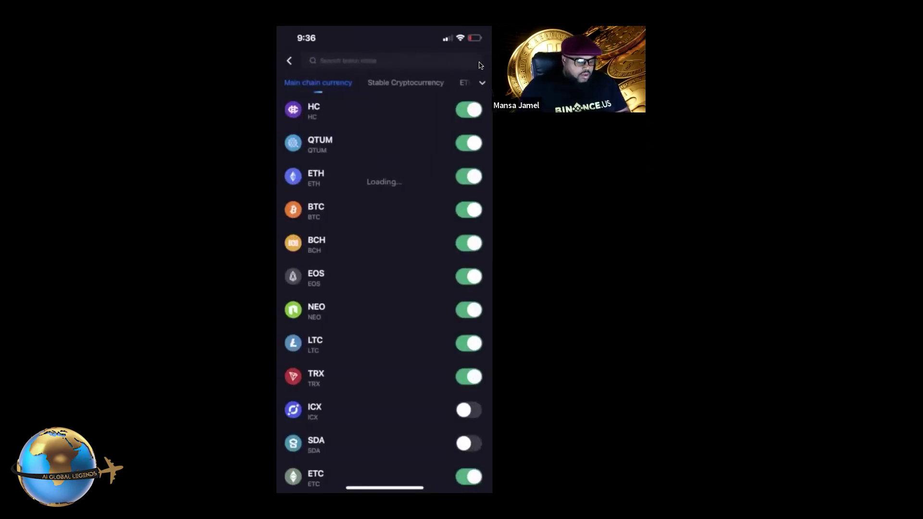
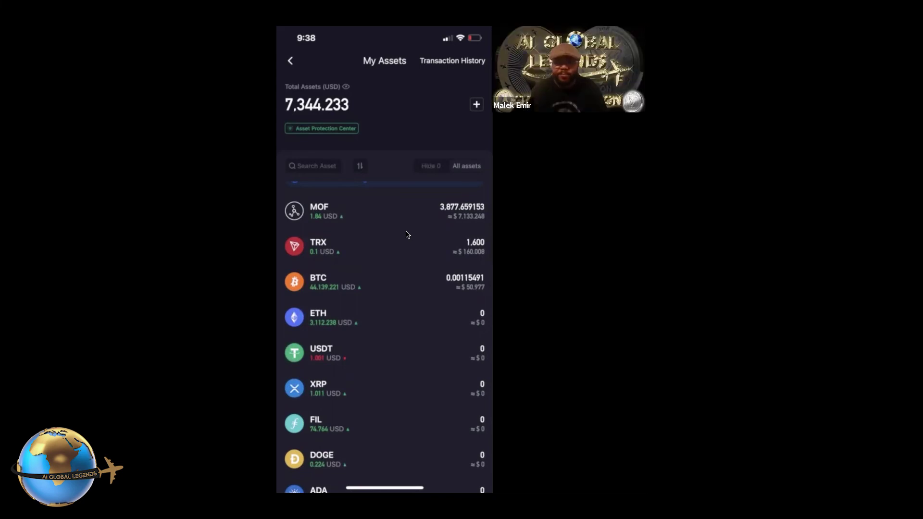
- Start an instant exchange from the MOF asset, swap the pair so MOF is paid for USDT, and choose 100%
{"action": "left_click", "coordinate": [407, 216]}
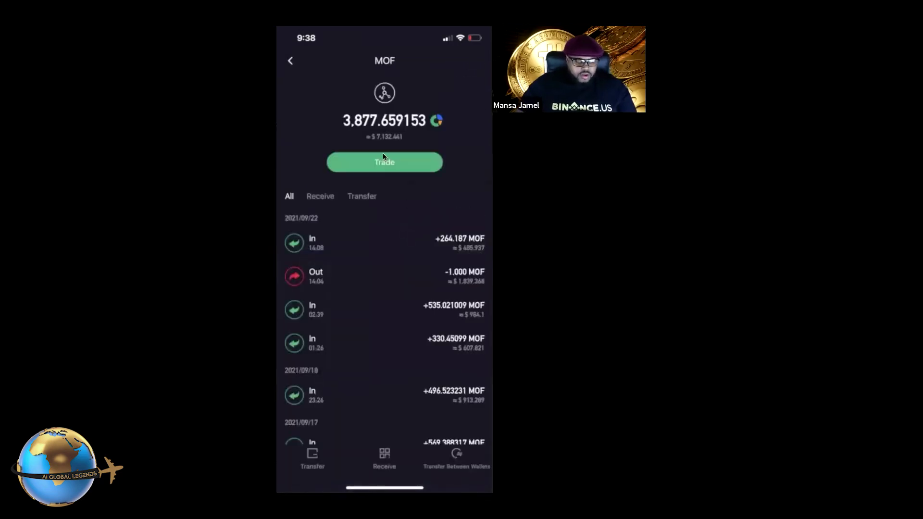
{"action": "left_click", "coordinate": [383, 155]}
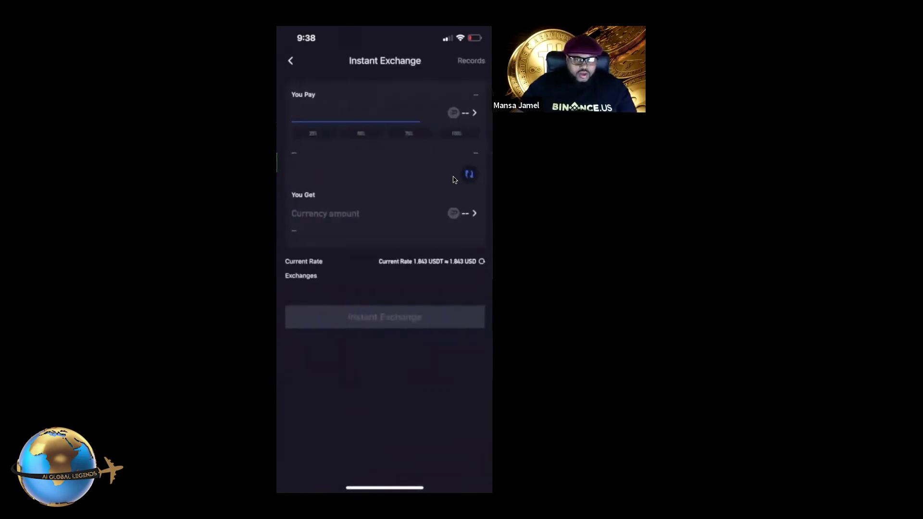
{"action": "left_click", "coordinate": [471, 214]}
{"action": "scroll", "coordinate": [470, 217], "scroll_direction": "down", "scroll_amount": 5}
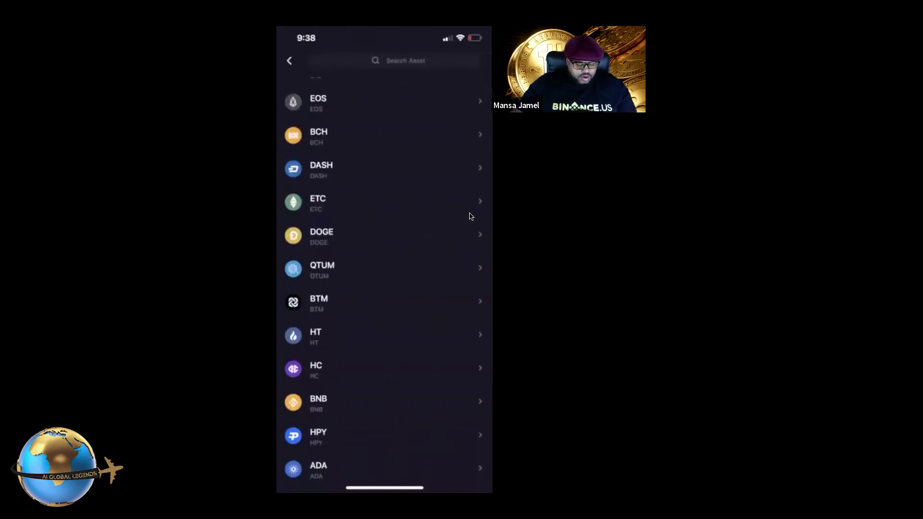
{"action": "scroll", "coordinate": [470, 216], "scroll_direction": "down", "scroll_amount": 1}
{"action": "left_click", "coordinate": [470, 215]}
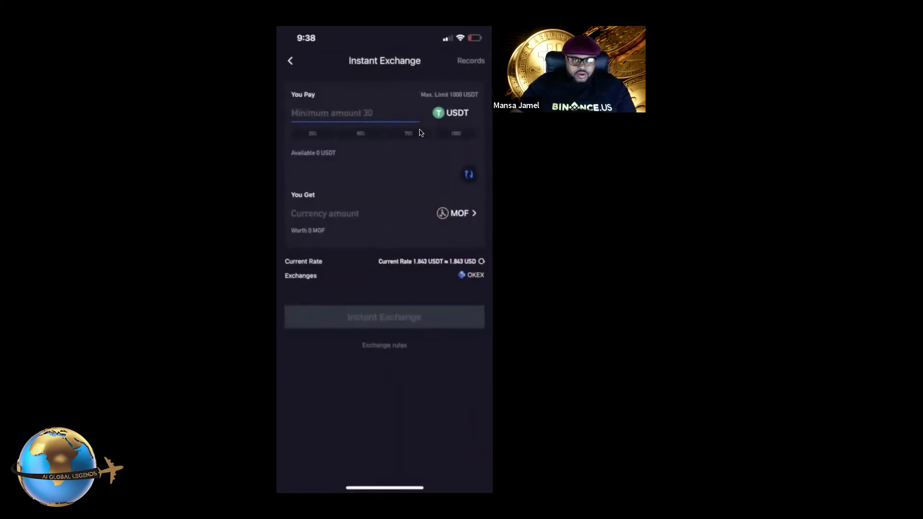
{"action": "left_click", "coordinate": [469, 174]}
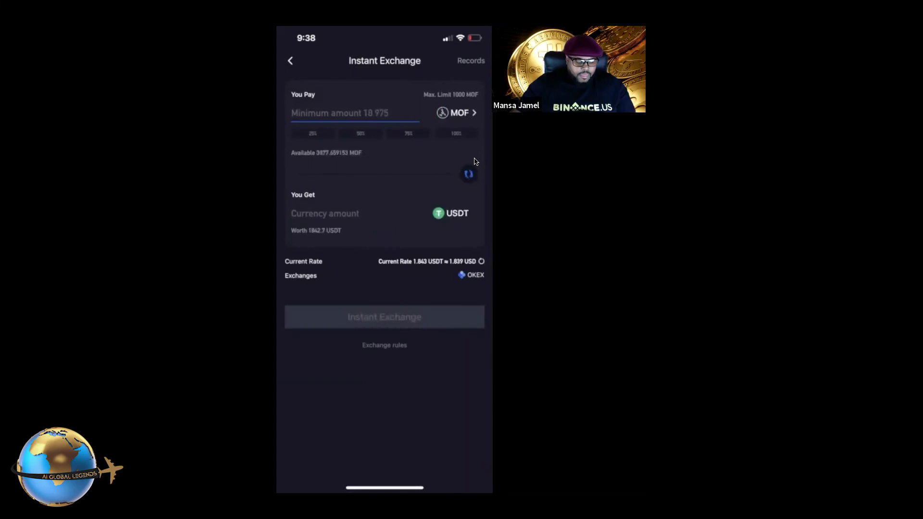
{"action": "left_click", "coordinate": [454, 135]}
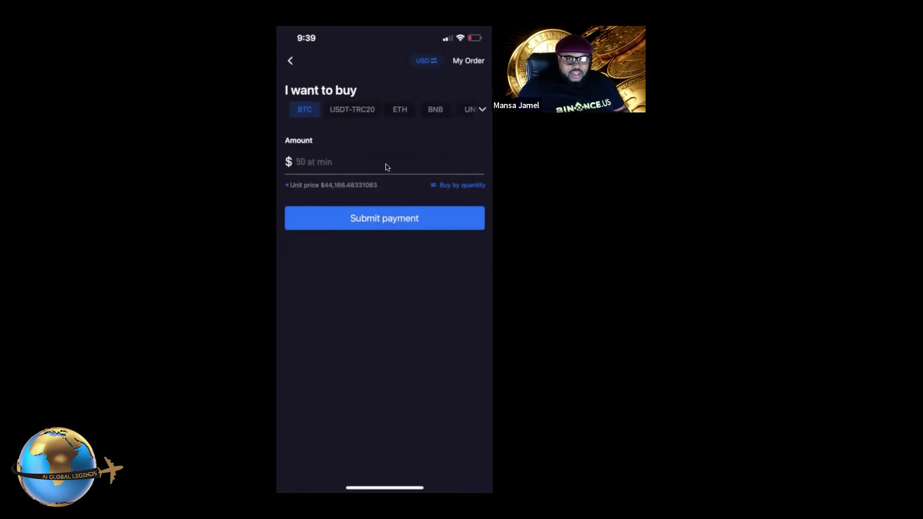
- Select USDT-TRC20 as the currency to buy and try a purchase amount of $25000
{"action": "left_click", "coordinate": [363, 114]}
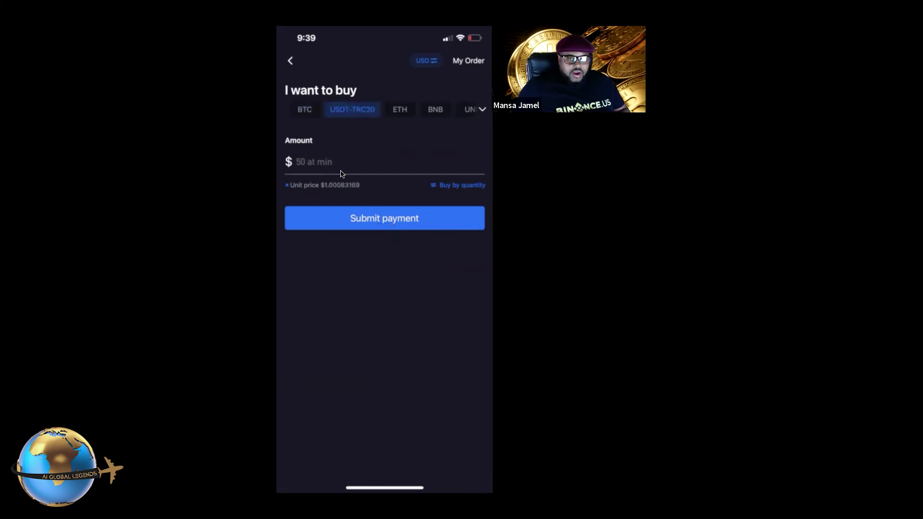
{"action": "left_click", "coordinate": [302, 167]}
{"action": "type", "text": "2"}
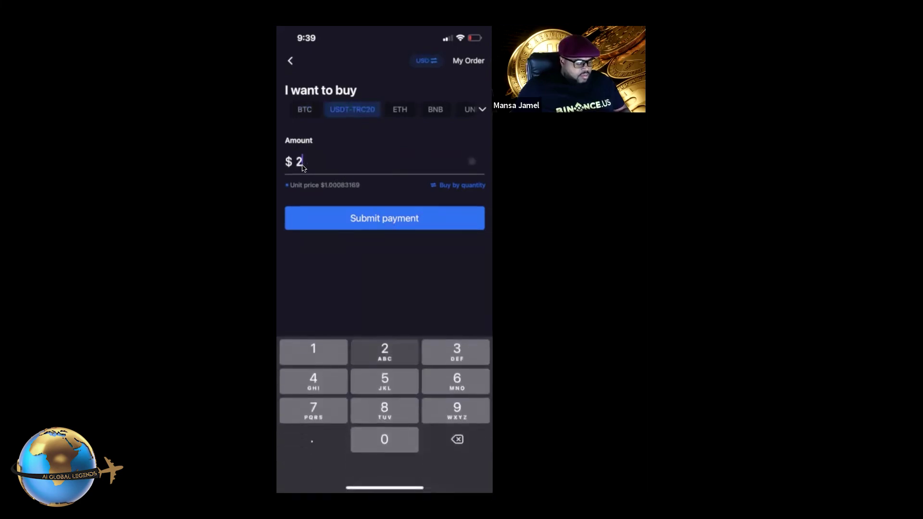
{"action": "type", "text": "5000"}
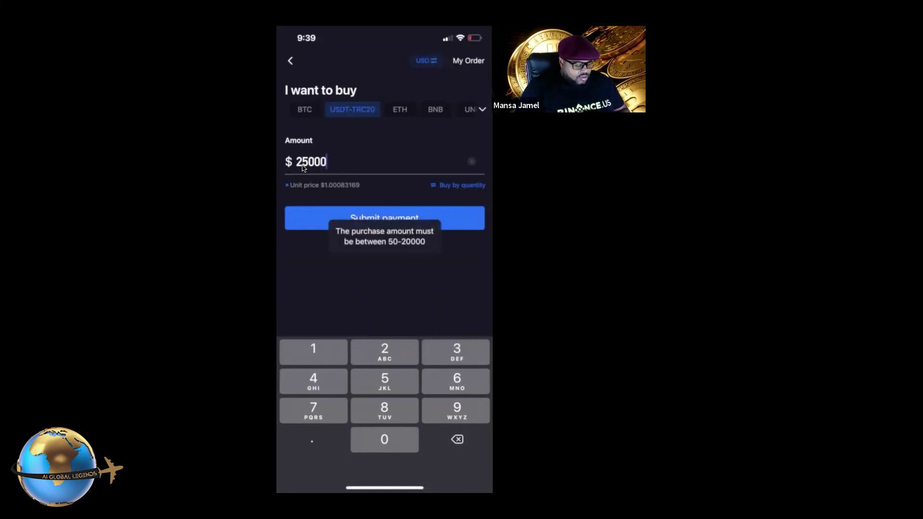
- Set the purchase amount to $20000, submit the payment, and agree to the disclaimer in the order confirmation
{"action": "key", "text": "BackSpace"}
{"action": "key", "text": "BackSpace"}
{"action": "key", "text": "BackSpace"}
{"action": "key", "text": "BackSpace"}
{"action": "type", "text": "0000"}
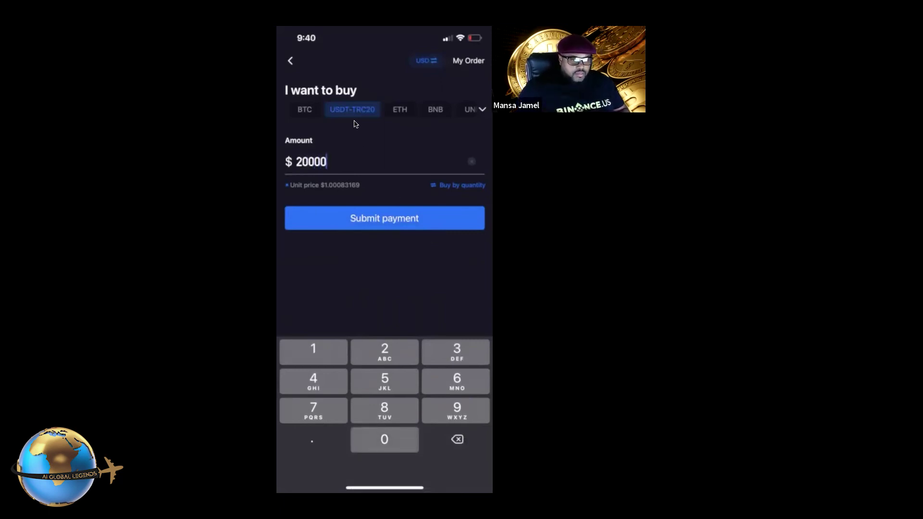
{"action": "left_click", "coordinate": [383, 231]}
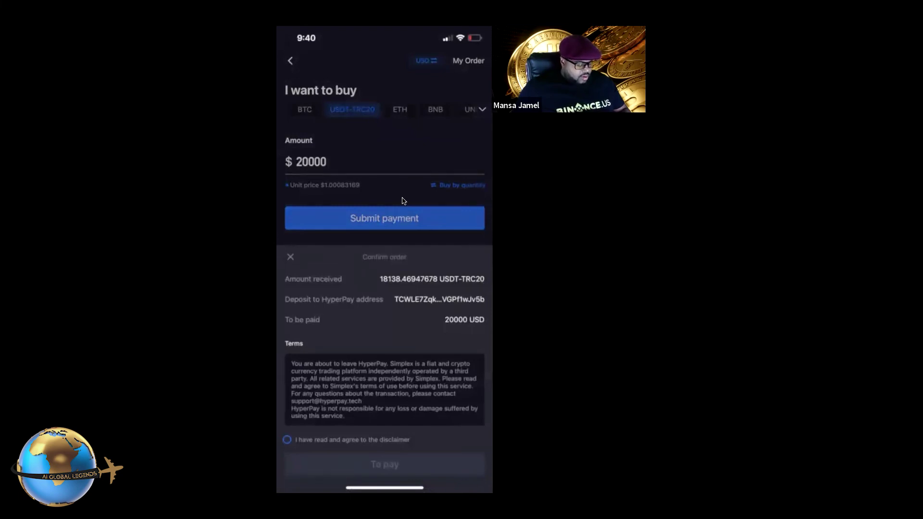
{"action": "left_click", "coordinate": [287, 440]}
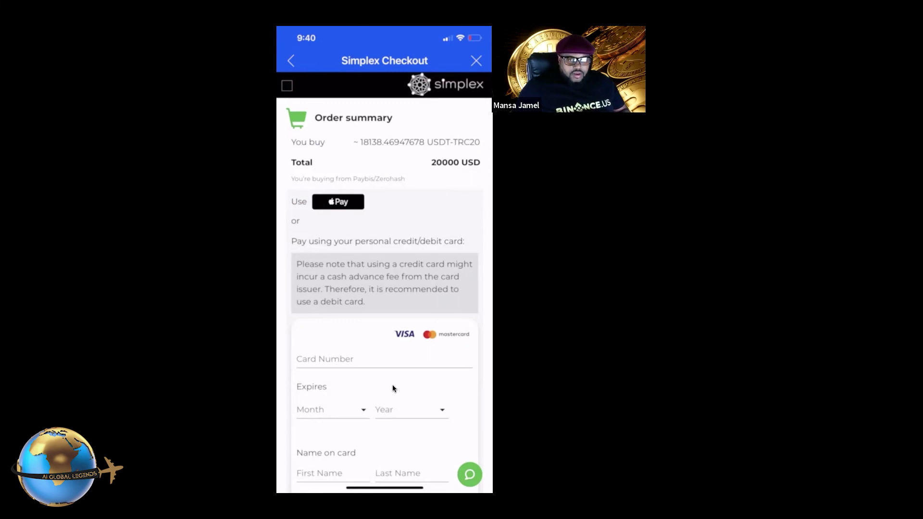
- Review the Simplex Checkout page, from the order summary and payment options to the card fields and terms
{"action": "scroll", "coordinate": [392, 389], "scroll_direction": "down", "scroll_amount": 5}
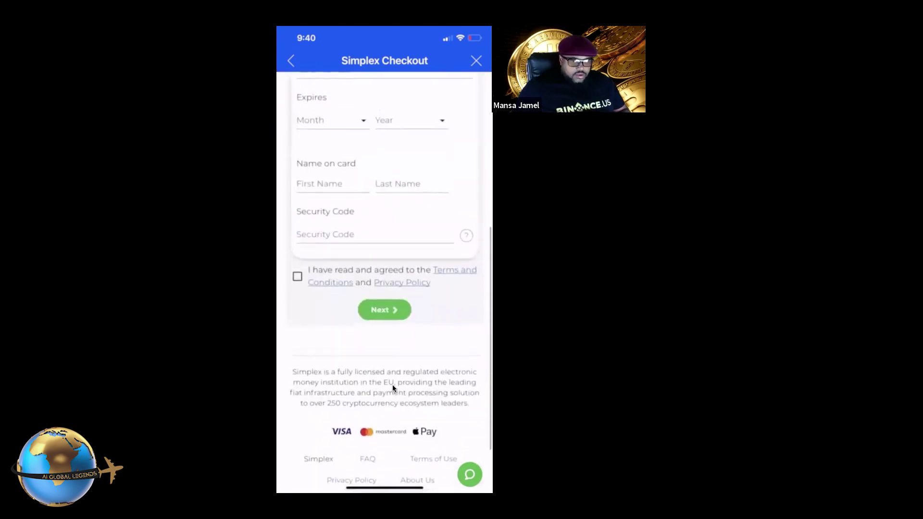
{"action": "scroll", "coordinate": [390, 395], "scroll_direction": "down", "scroll_amount": 3}
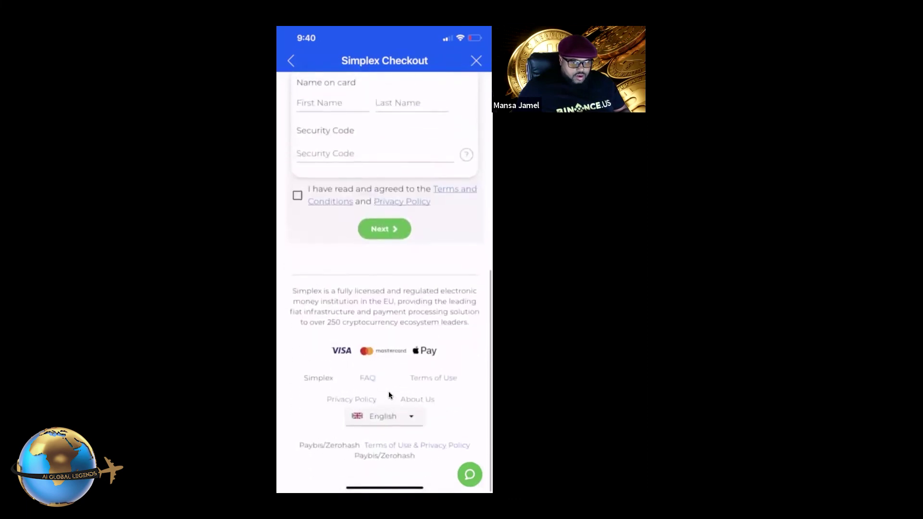
{"action": "scroll", "coordinate": [389, 393], "scroll_direction": "up", "scroll_amount": 6}
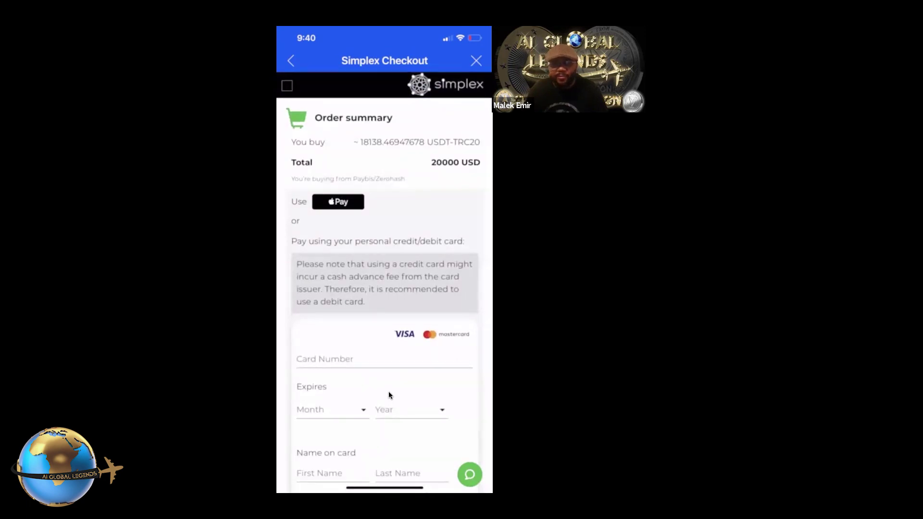
{"action": "scroll", "coordinate": [389, 391], "scroll_direction": "down", "scroll_amount": 1}
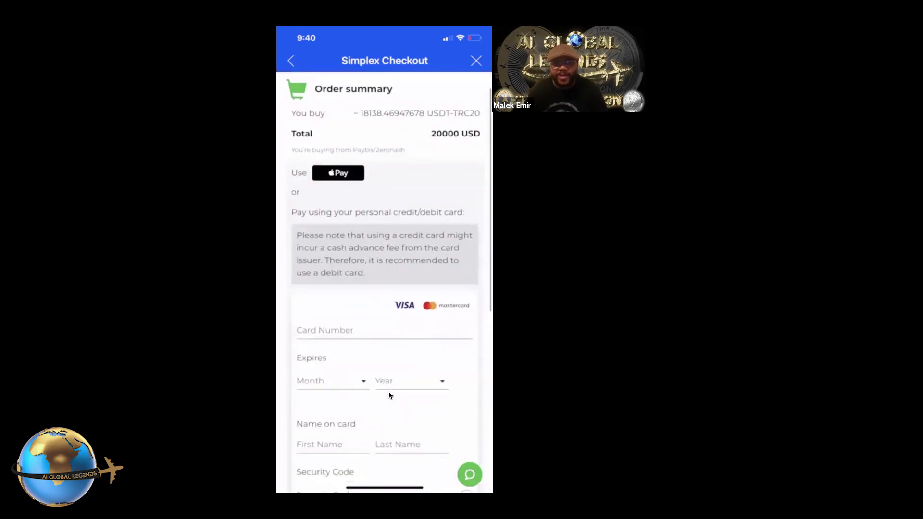
{"action": "scroll", "coordinate": [388, 395], "scroll_direction": "down", "scroll_amount": 5}
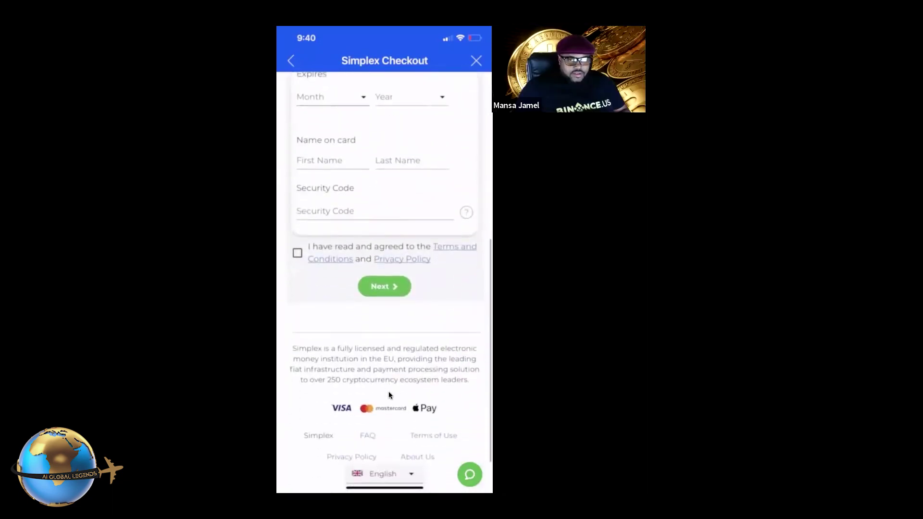
{"action": "scroll", "coordinate": [389, 396], "scroll_direction": "up", "scroll_amount": 6}
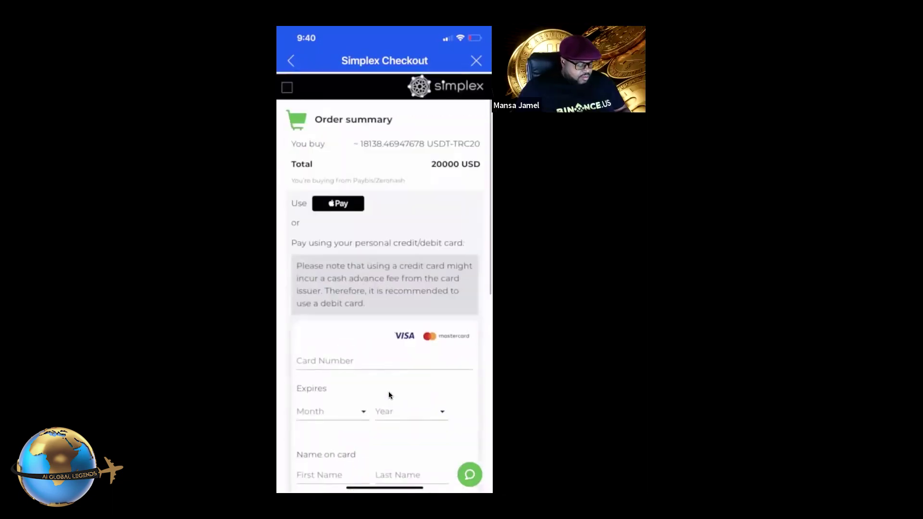